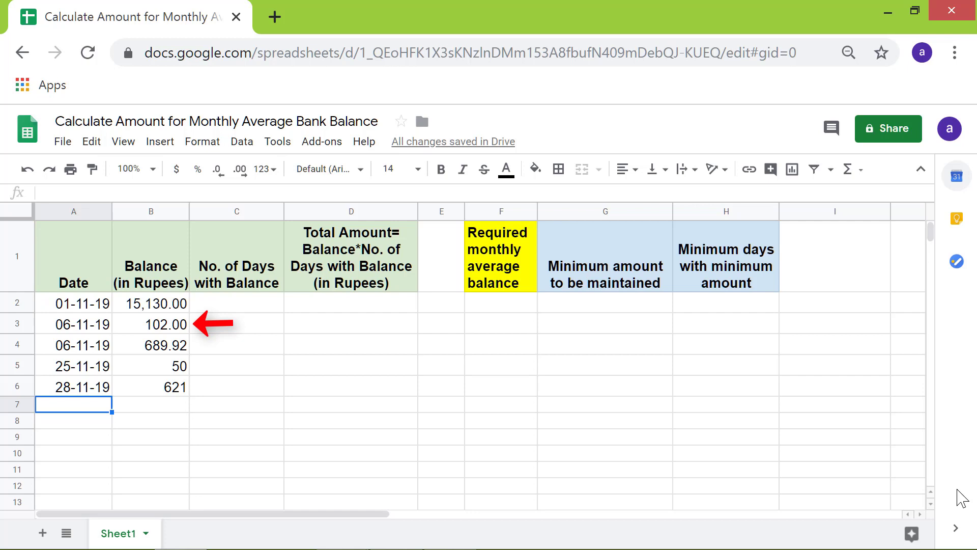
- Delete the sheet row containing the 06-11-19 entry with the 102.00 balance
{"action": "left_click", "coordinate": [90, 330]}
{"action": "right_click", "coordinate": [89, 329]}
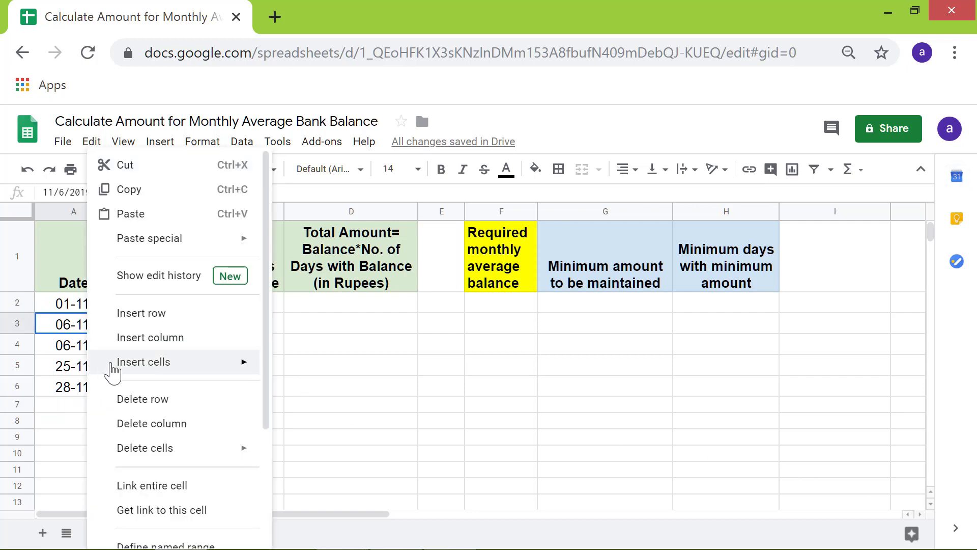
{"action": "left_click", "coordinate": [149, 402]}
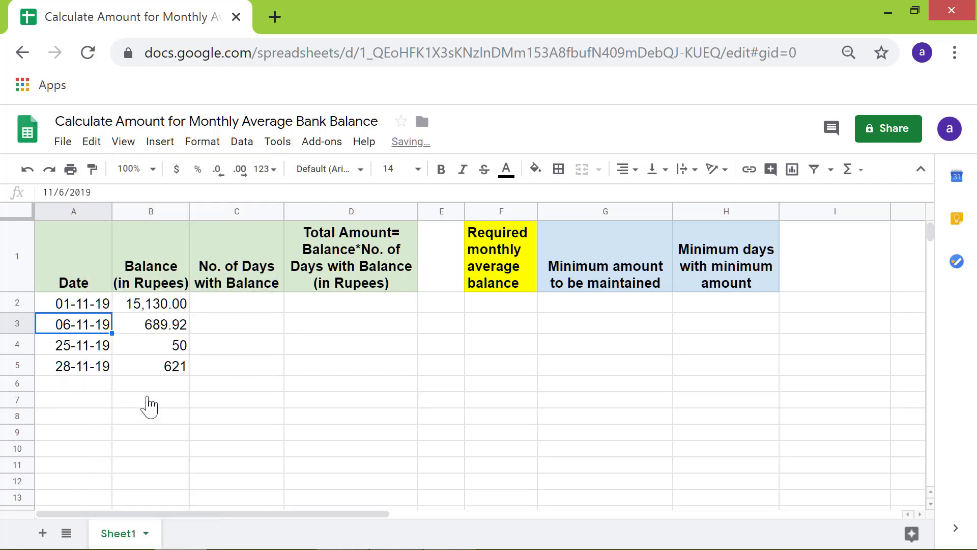
{"action": "left_click", "coordinate": [104, 402]}
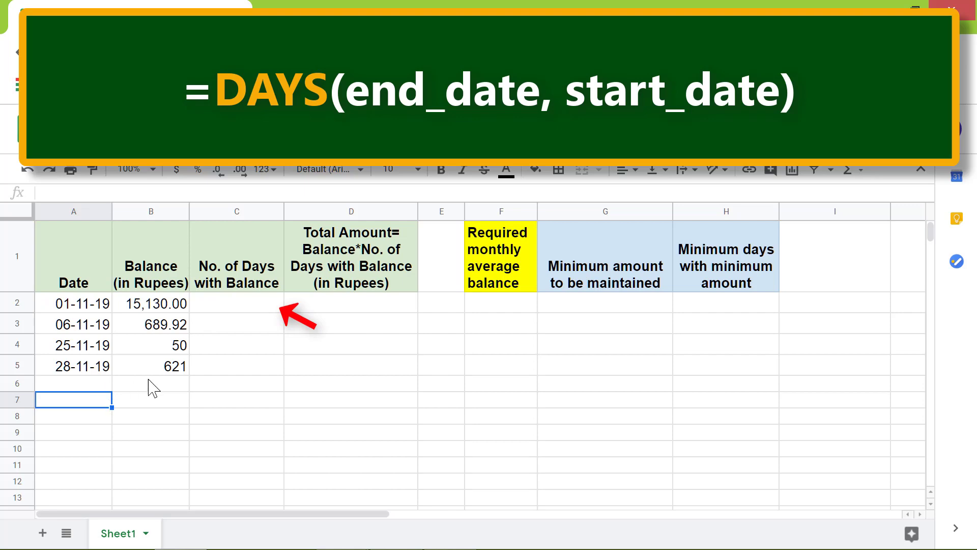
- Calculate the number of days with the first balance in C2 using =DAYS(A3,A2)
{"action": "left_click", "coordinate": [235, 307]}
{"action": "type", "text": "="}
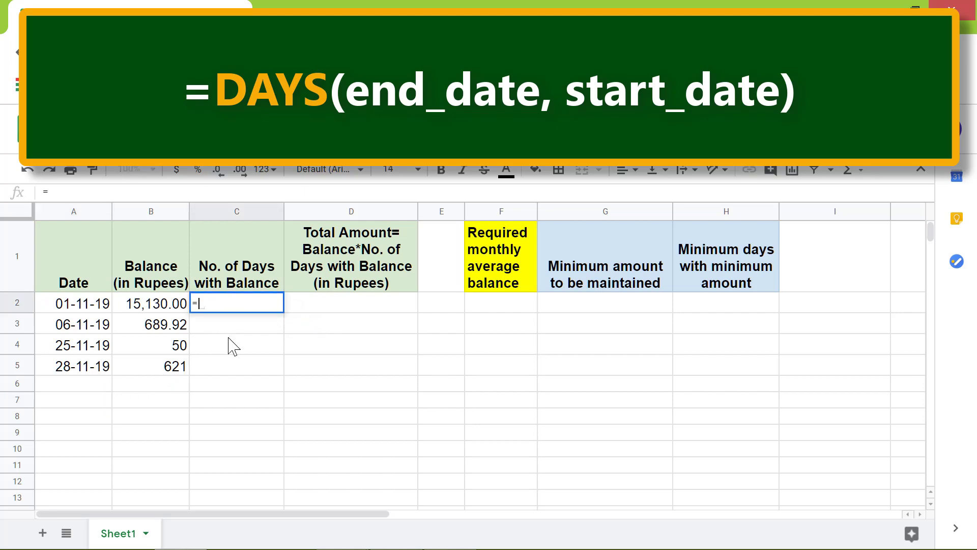
{"action": "type", "text": "day"}
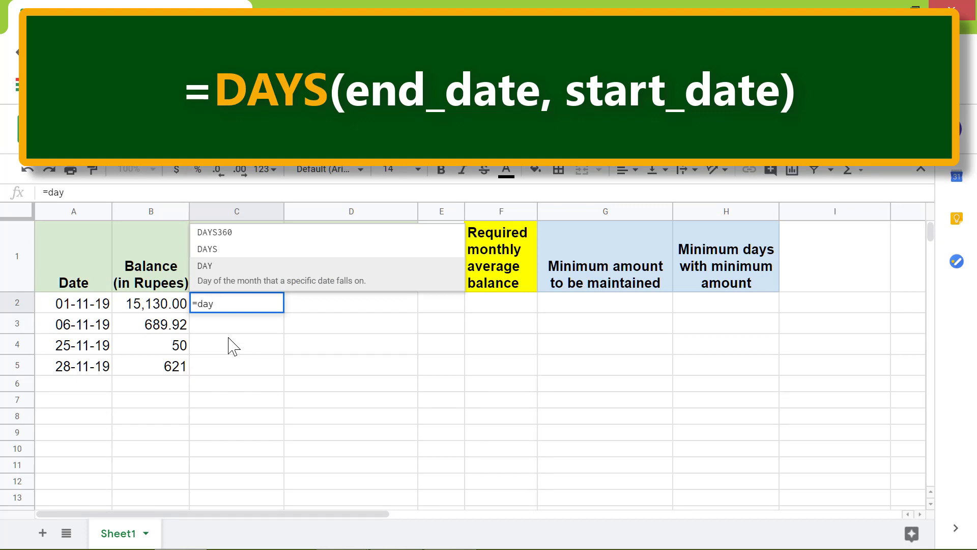
{"action": "left_click", "coordinate": [247, 250]}
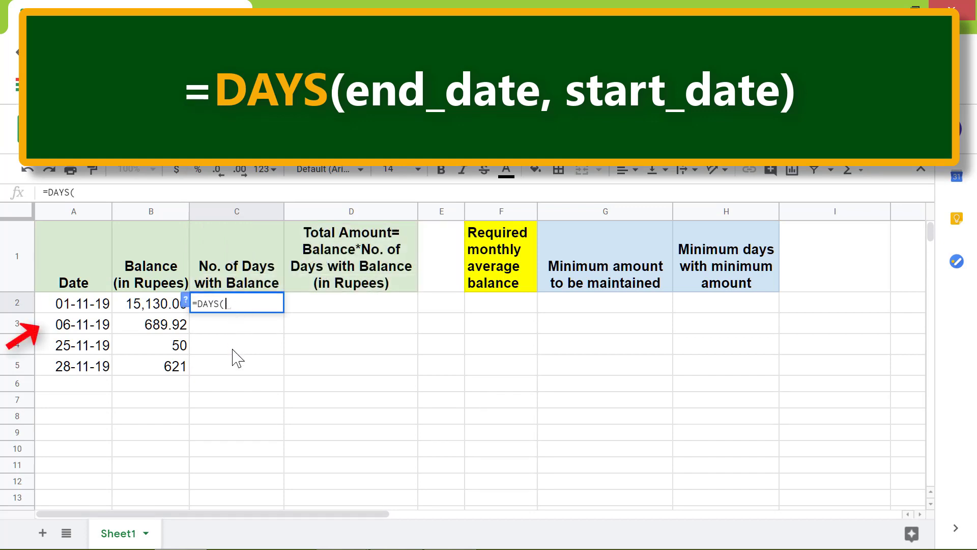
{"action": "left_click", "coordinate": [107, 327]}
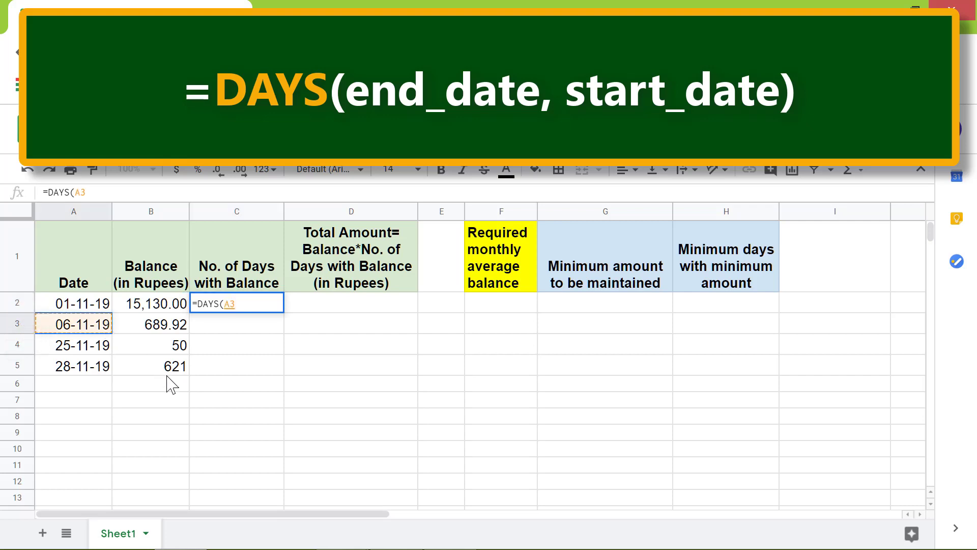
{"action": "type", "text": ","}
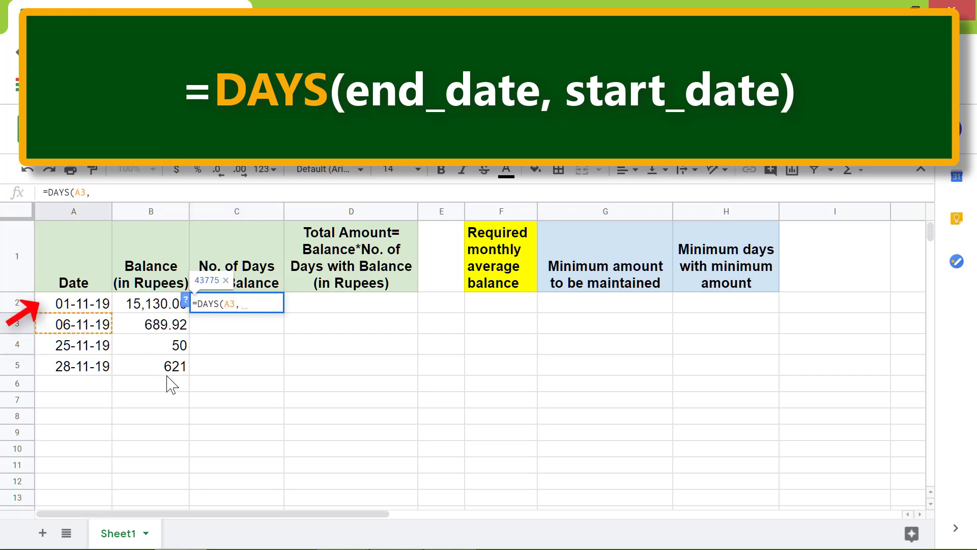
{"action": "left_click", "coordinate": [102, 305]}
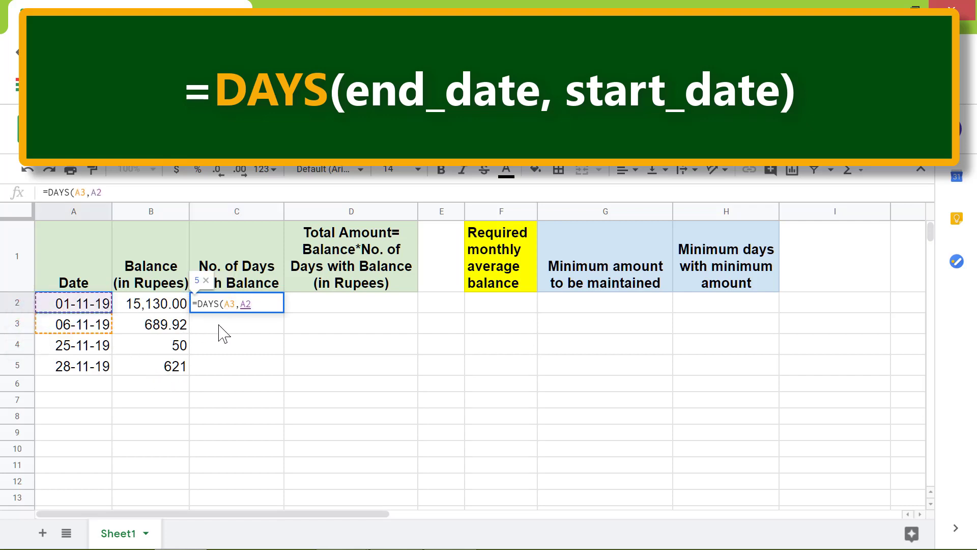
{"action": "key", "text": "Return"}
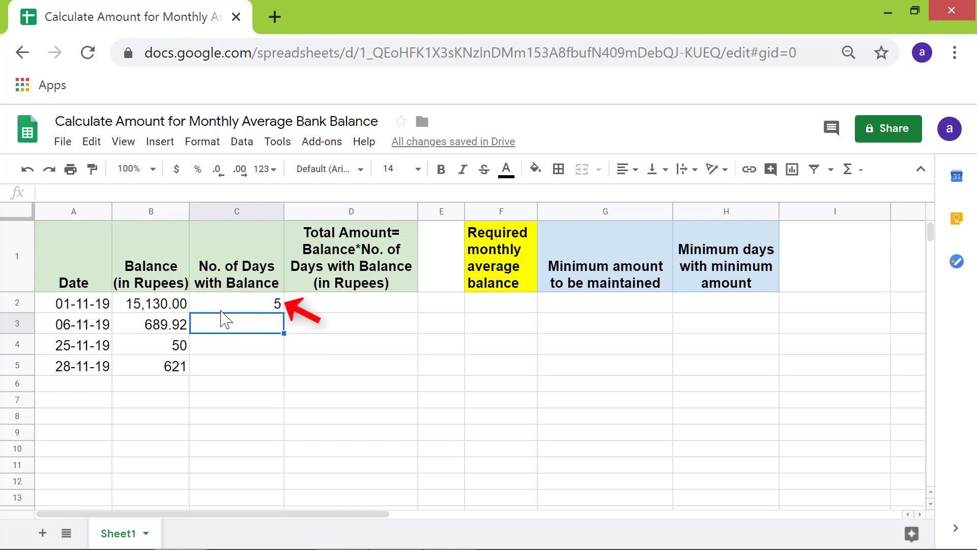
- Fill the day-count formula from C2 down through C5
{"action": "key", "text": "Up"}
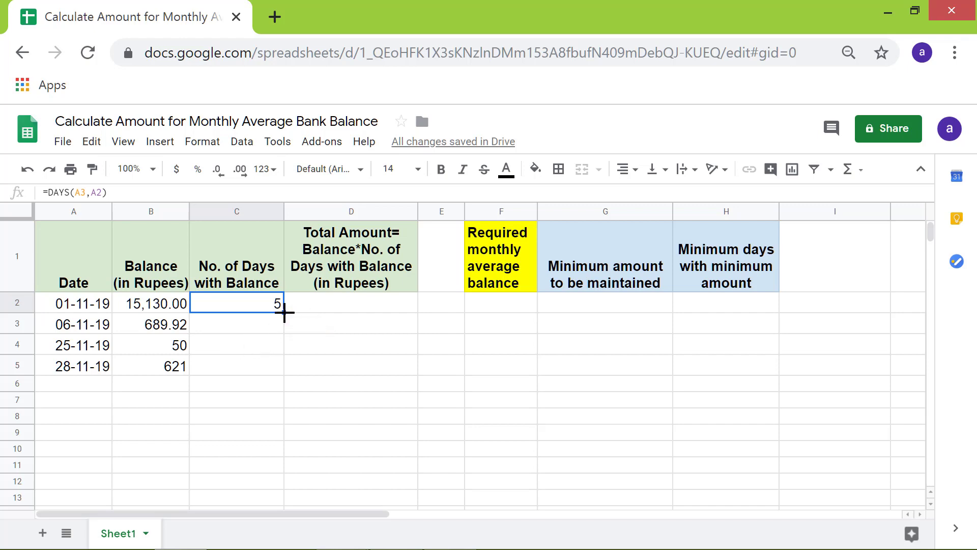
{"action": "left_click_drag", "start_coordinate": [284, 312], "coordinate": [284, 371]}
{"action": "left_click", "coordinate": [275, 404]}
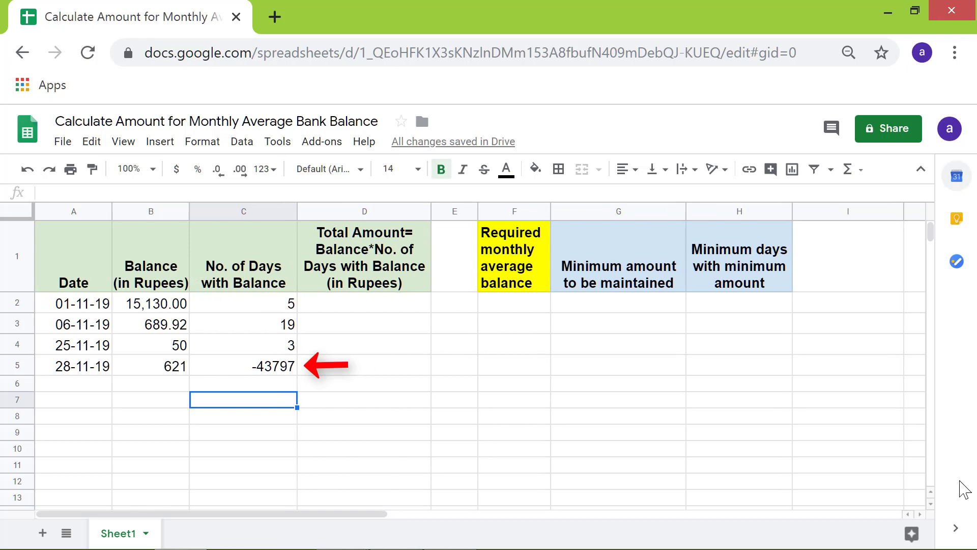
- Replace the day-count formula for the 28-11-19 entry in C5 with the value 3
{"action": "left_click", "coordinate": [281, 367]}
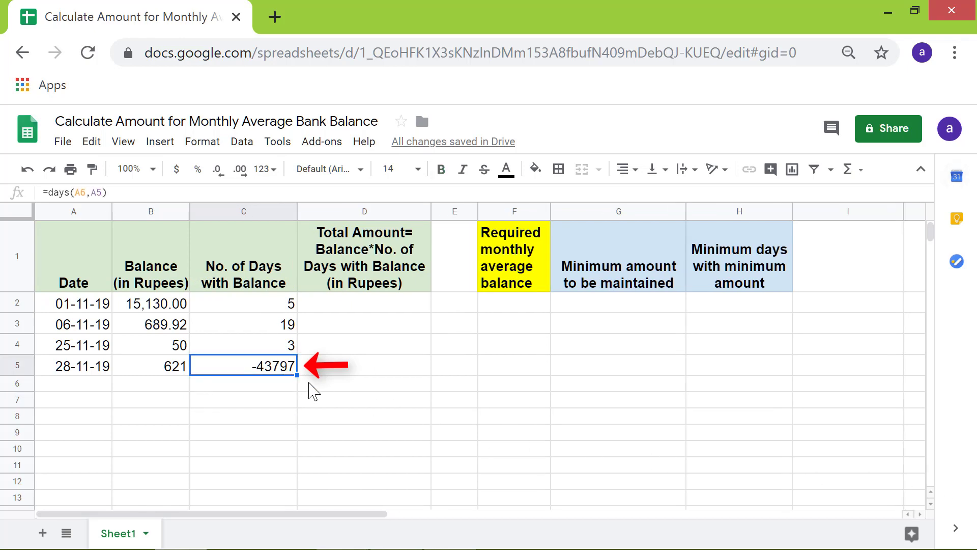
{"action": "type", "text": "3"}
{"action": "key", "text": "Return"}
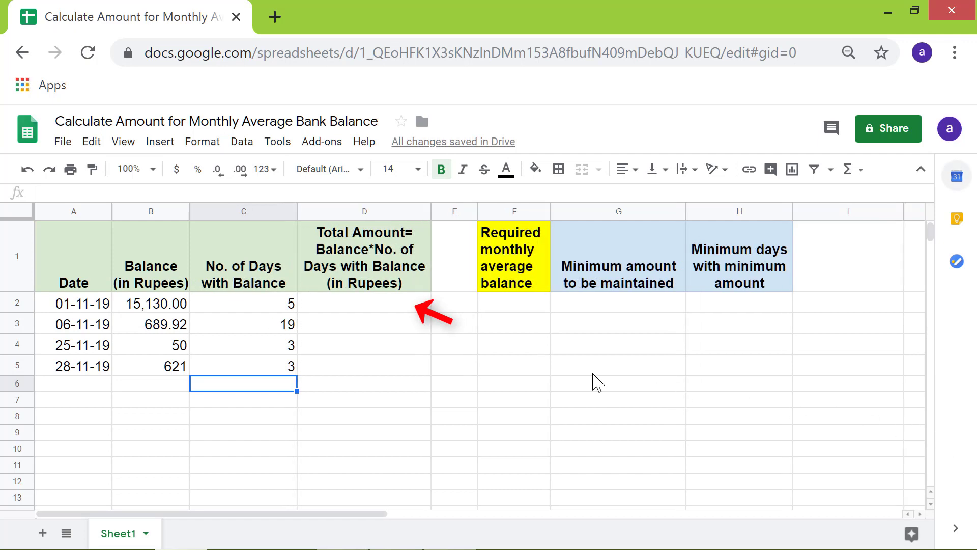
- Calculate the first total amount in D2 by multiplying balance by days with =B2*C2
{"action": "left_click", "coordinate": [362, 305]}
{"action": "type", "text": "="}
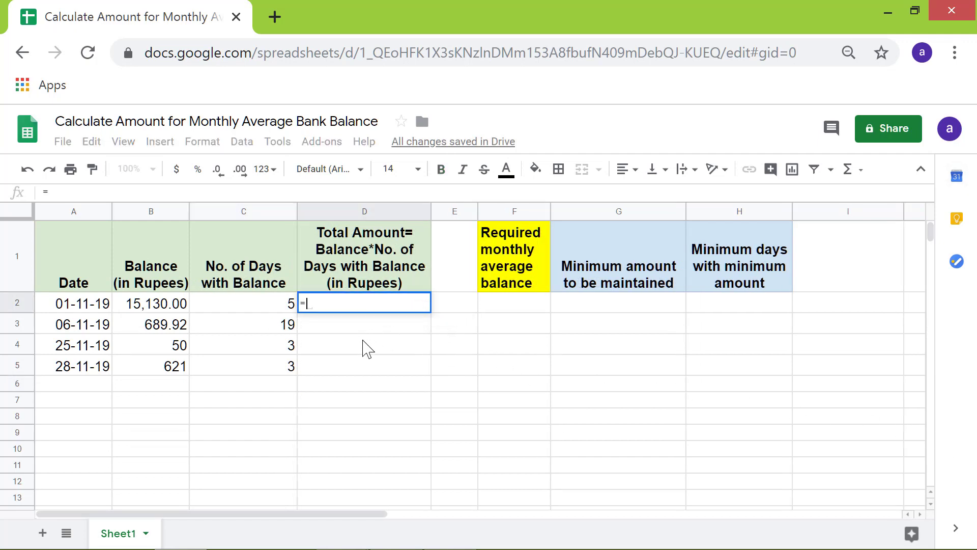
{"action": "left_click", "coordinate": [171, 305]}
{"action": "type", "text": "*"}
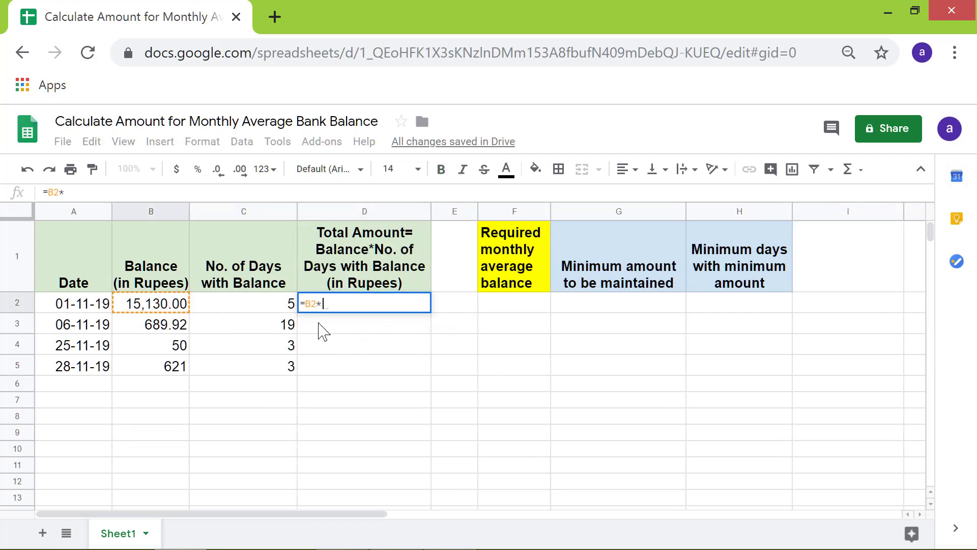
{"action": "left_click", "coordinate": [276, 305]}
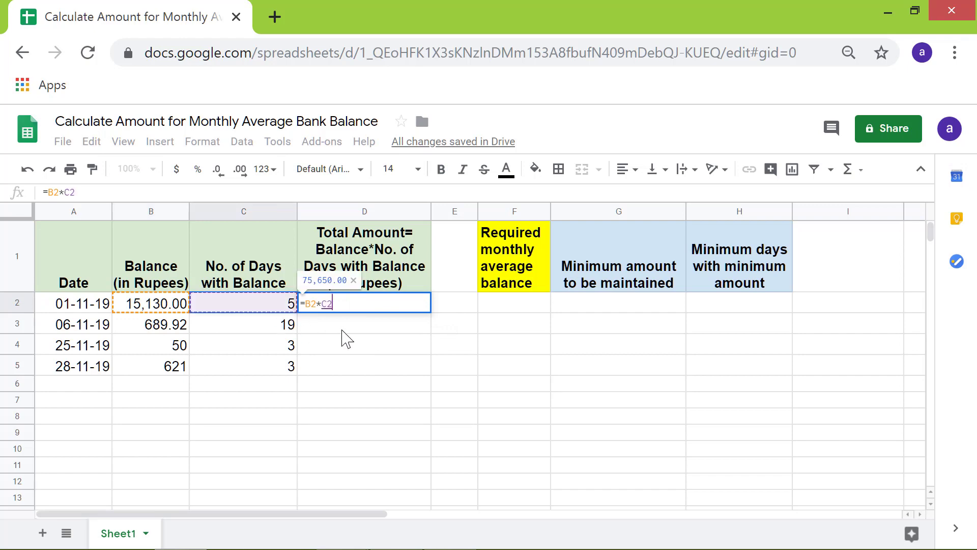
{"action": "key", "text": "Return"}
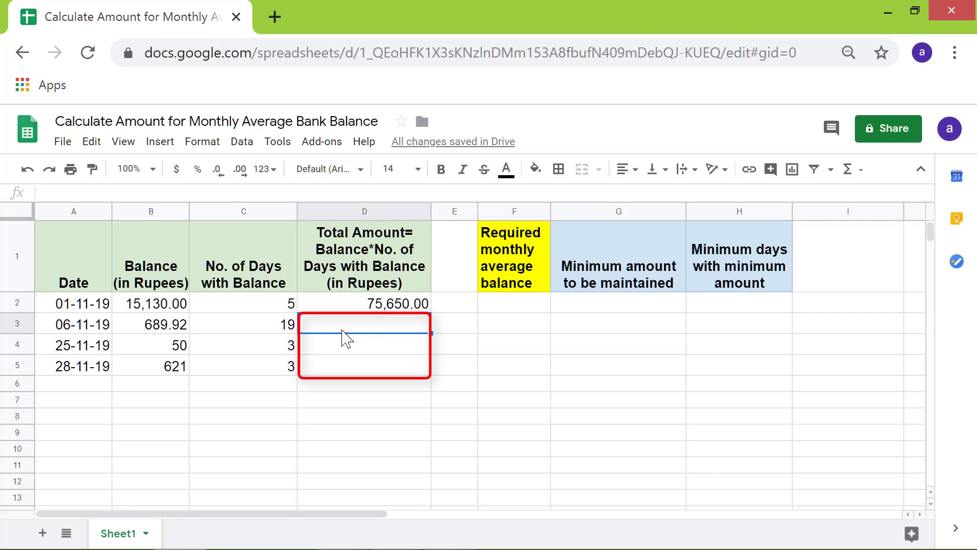
- Fill the total amount formula from D2 down through D5
{"action": "left_click", "coordinate": [344, 307]}
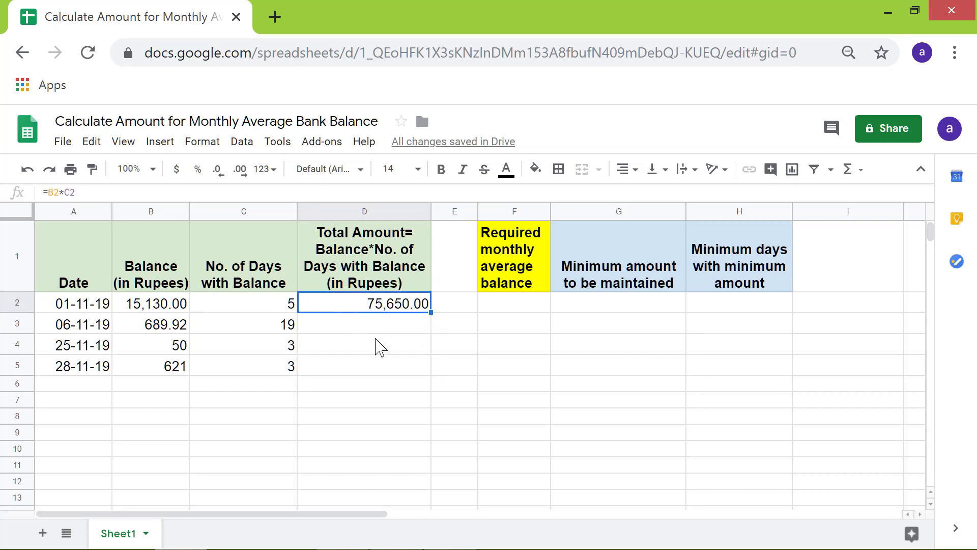
{"action": "left_click_drag", "start_coordinate": [431, 312], "coordinate": [431, 368]}
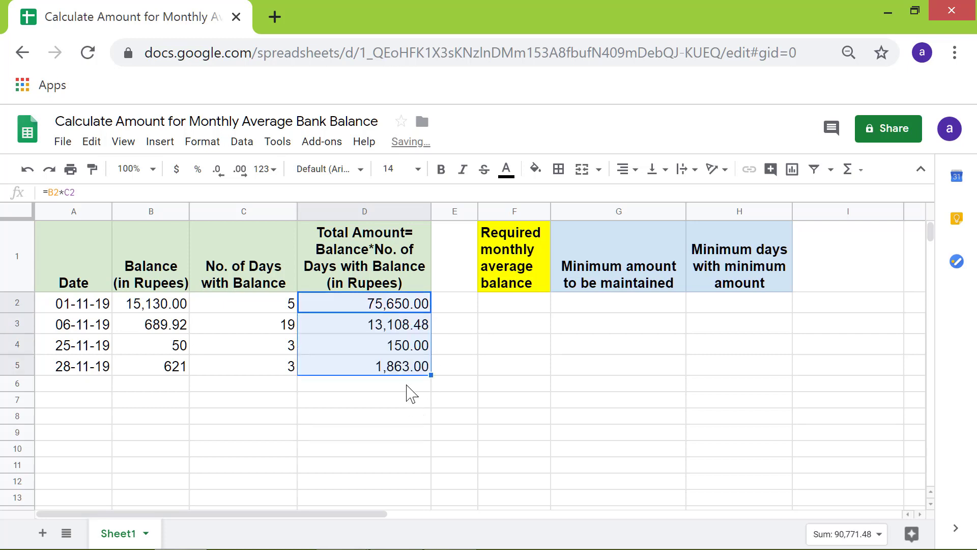
{"action": "left_click", "coordinate": [407, 386]}
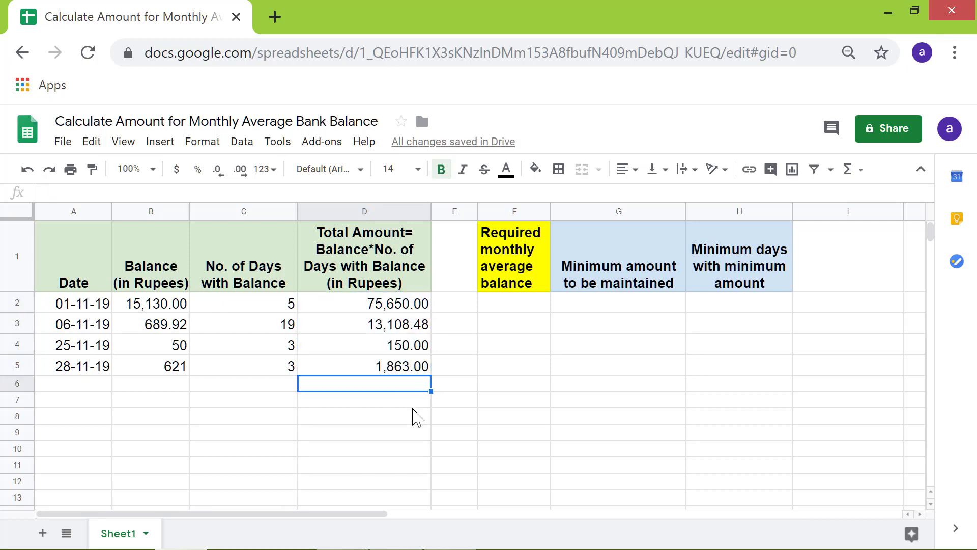
- Enter the label "Grand Total" in C6, below the day counts
{"action": "key", "text": "Left"}
{"action": "type", "text": "G"}
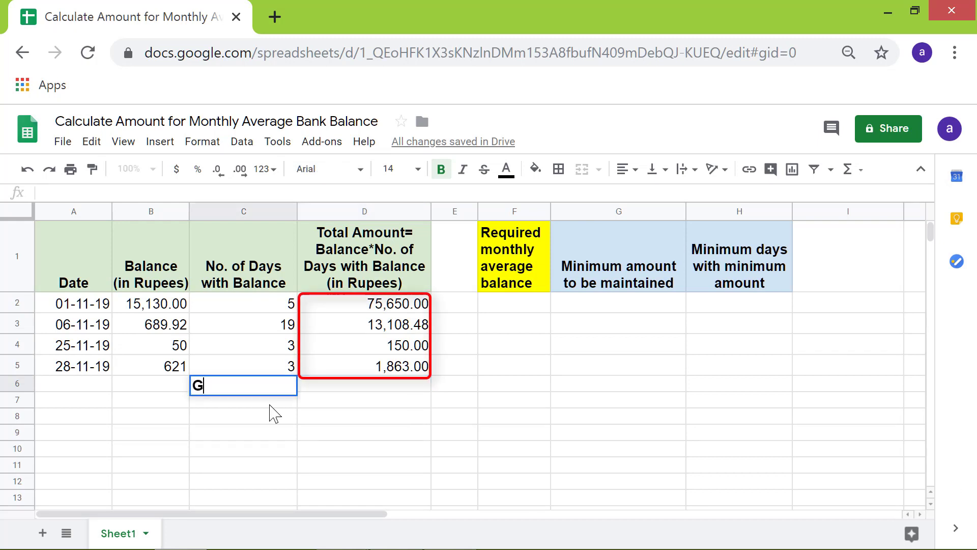
{"action": "type", "text": "rand Tot"}
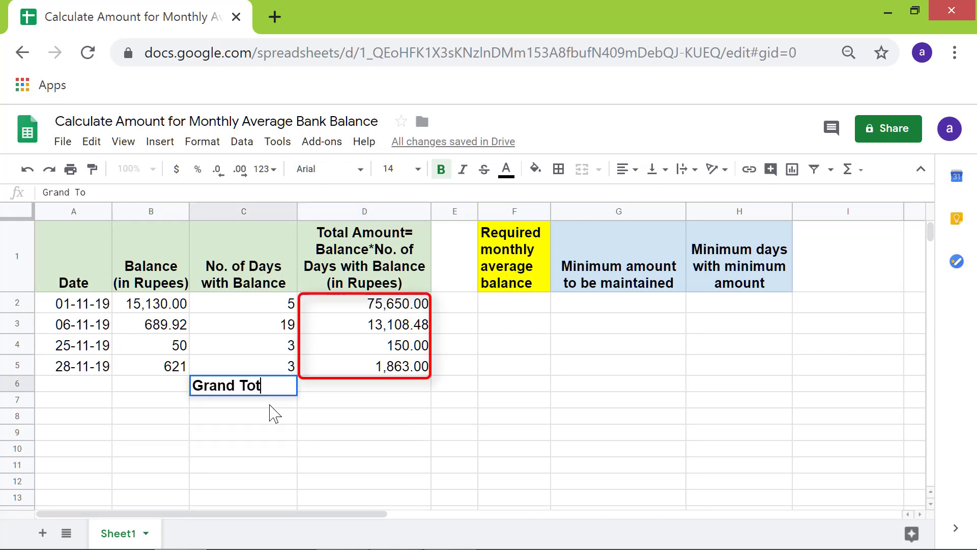
{"action": "type", "text": "al"}
{"action": "key", "text": "Return"}
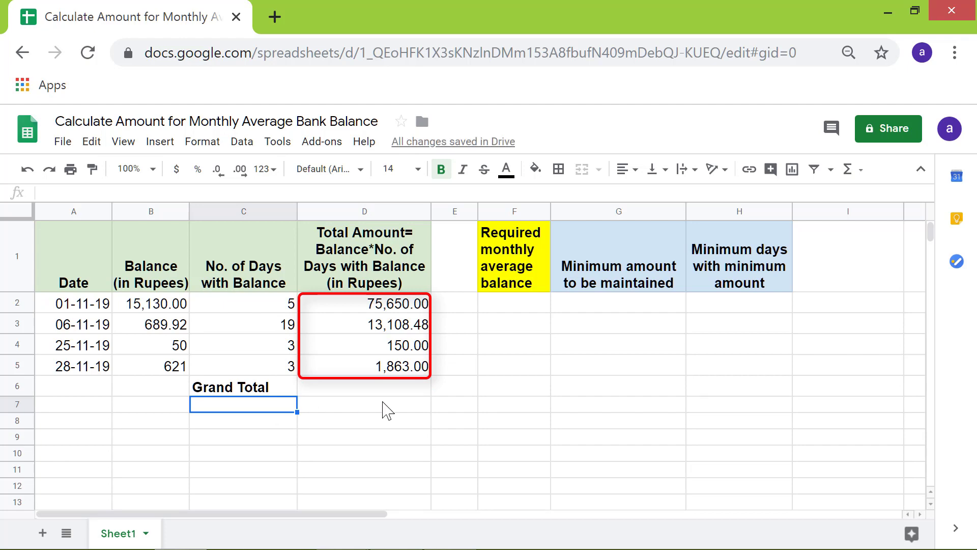
- Sum the total amounts in D6 with a SUM formula over D2:D5
{"action": "left_click", "coordinate": [399, 388]}
{"action": "type", "text": "="}
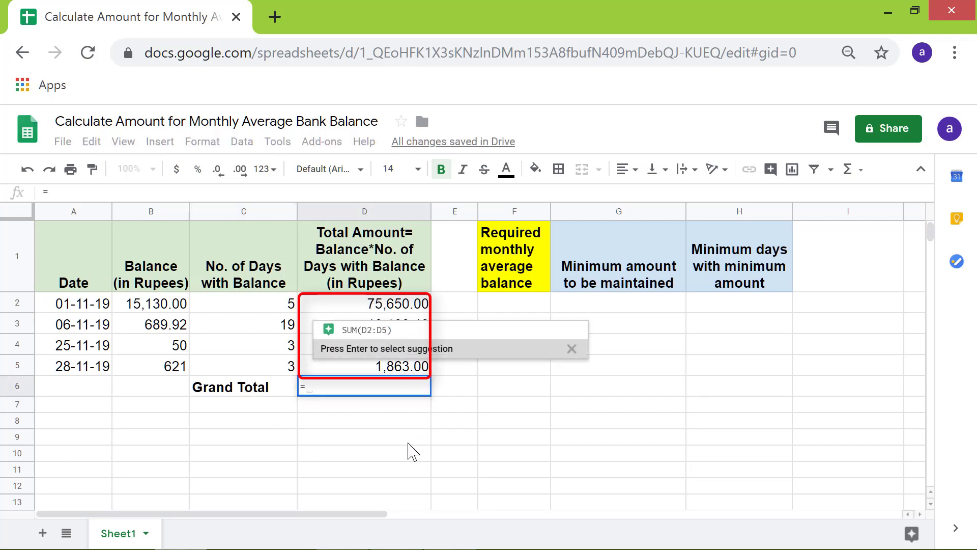
{"action": "type", "text": "sum("}
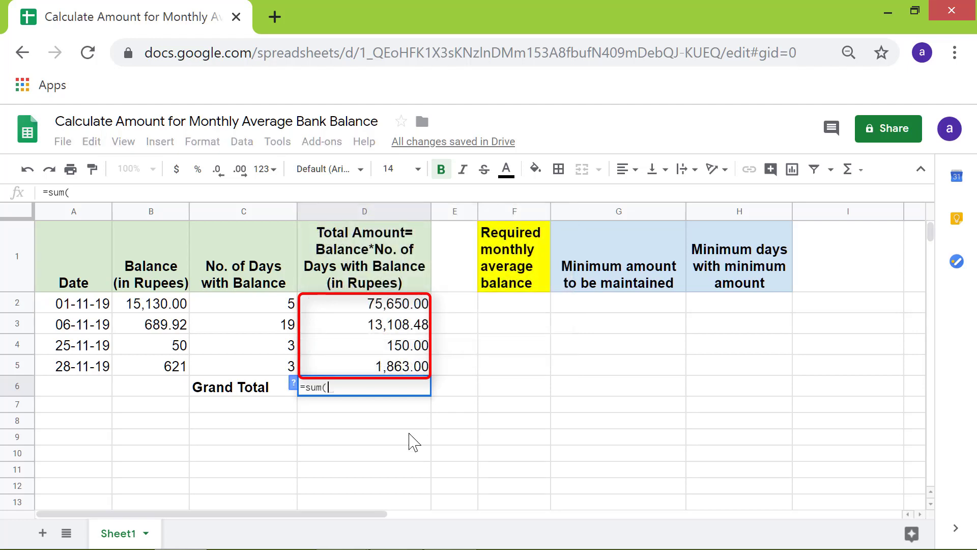
{"action": "left_click", "coordinate": [419, 305]}
{"action": "left_click_drag", "start_coordinate": [417, 366], "coordinate": [417, 366]}
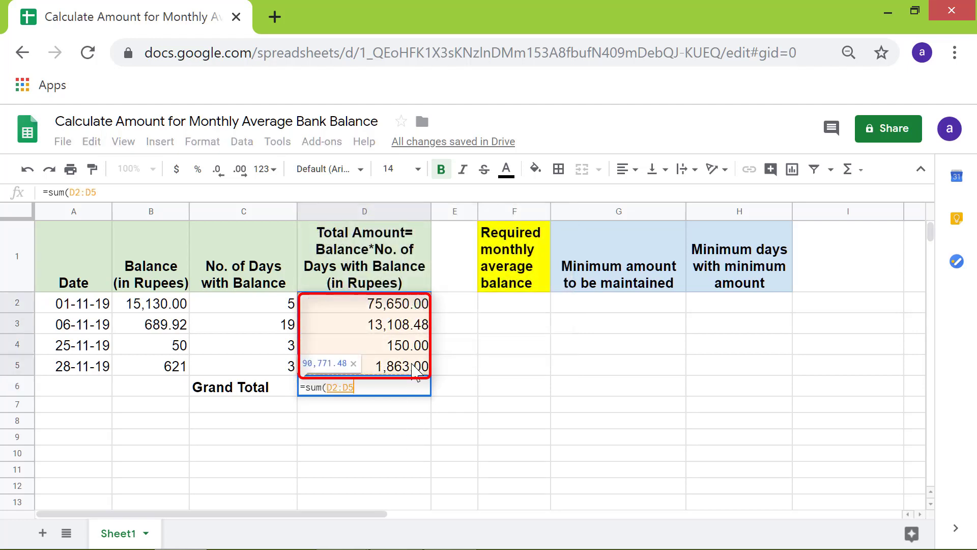
{"action": "key", "text": "Return"}
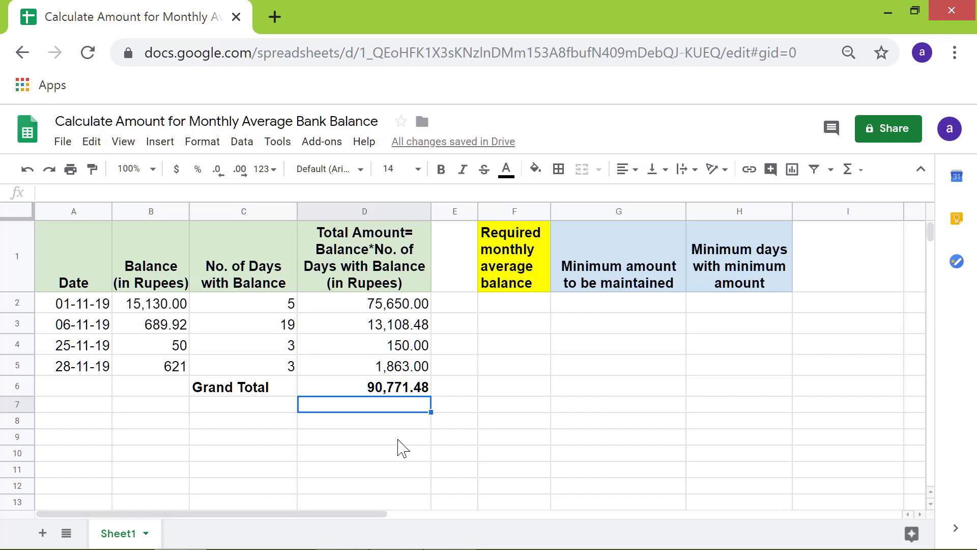
- Enter the label "Present Monthly Average Balance" in C8, with each word on its own line
{"action": "left_click", "coordinate": [247, 421]}
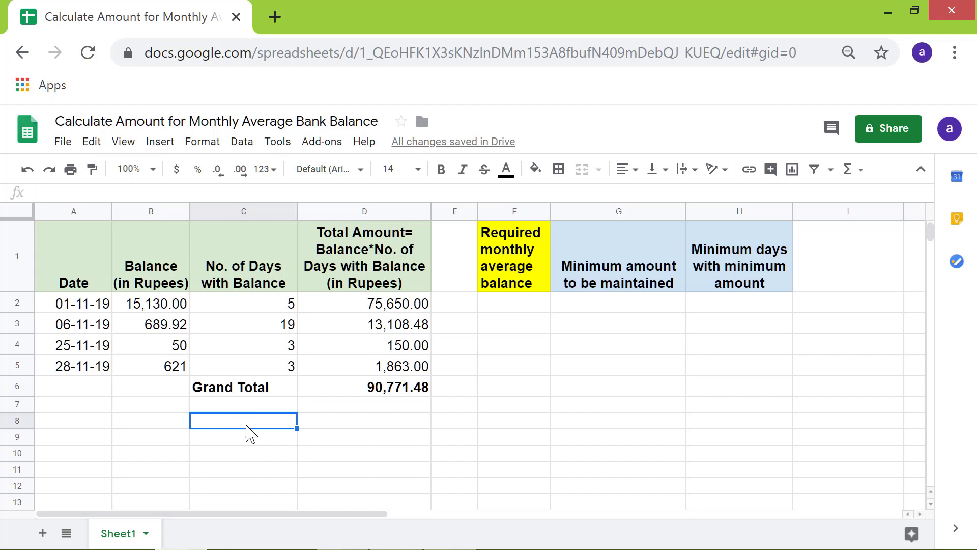
{"action": "type", "text": "Present"}
{"action": "key", "text": "alt+Return"}
{"action": "type", "text": "Mo"}
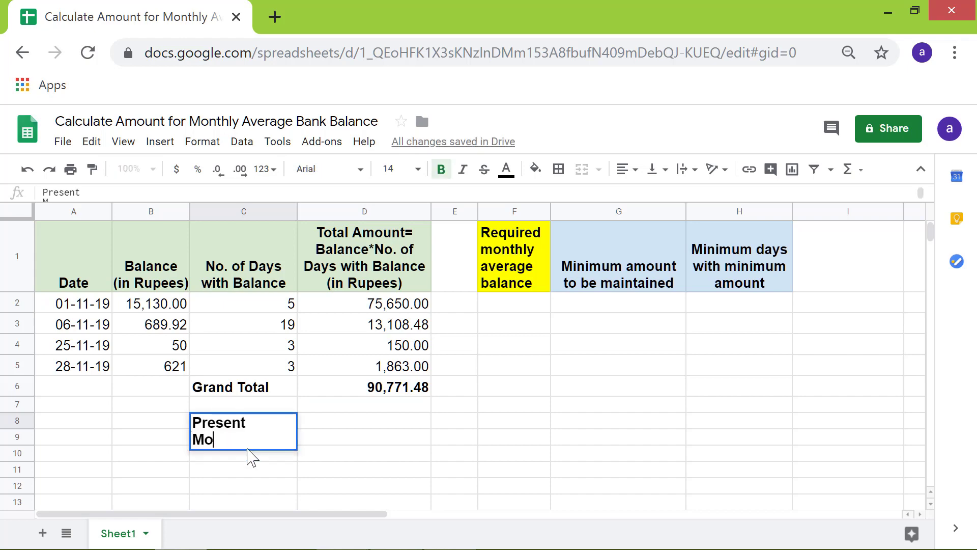
{"action": "type", "text": "nthly"}
{"action": "key", "text": "alt+Return"}
{"action": "type", "text": "Average"}
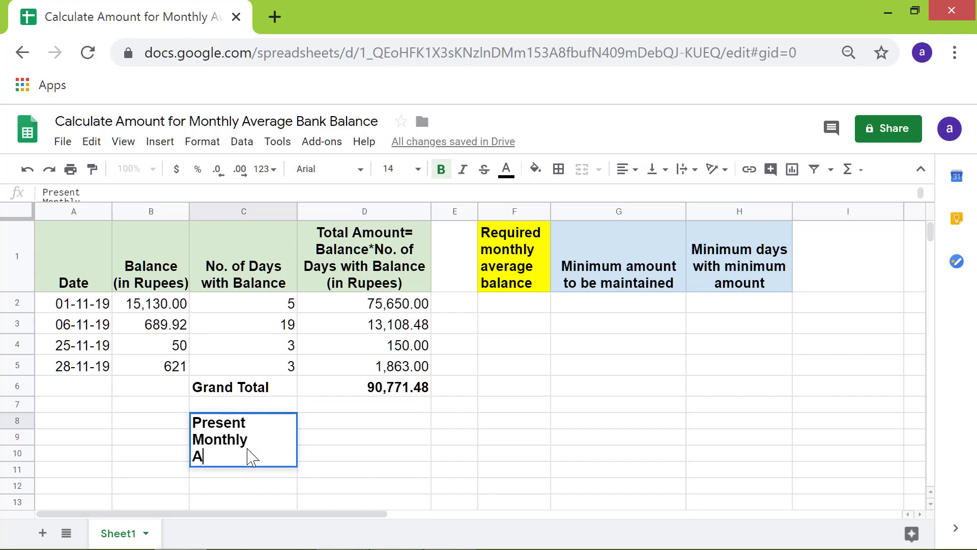
{"action": "key", "text": "alt+Return"}
{"action": "type", "text": "Balance"}
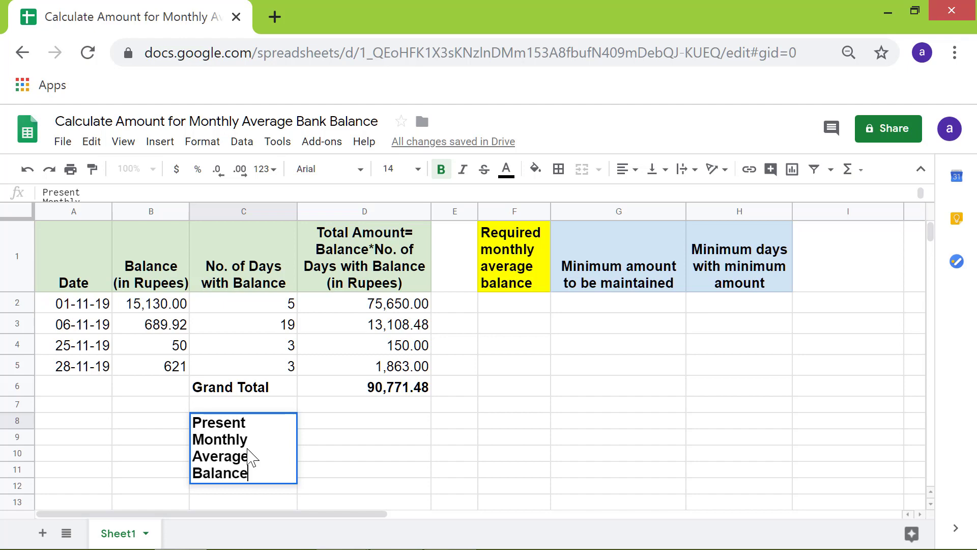
{"action": "key", "text": "Return"}
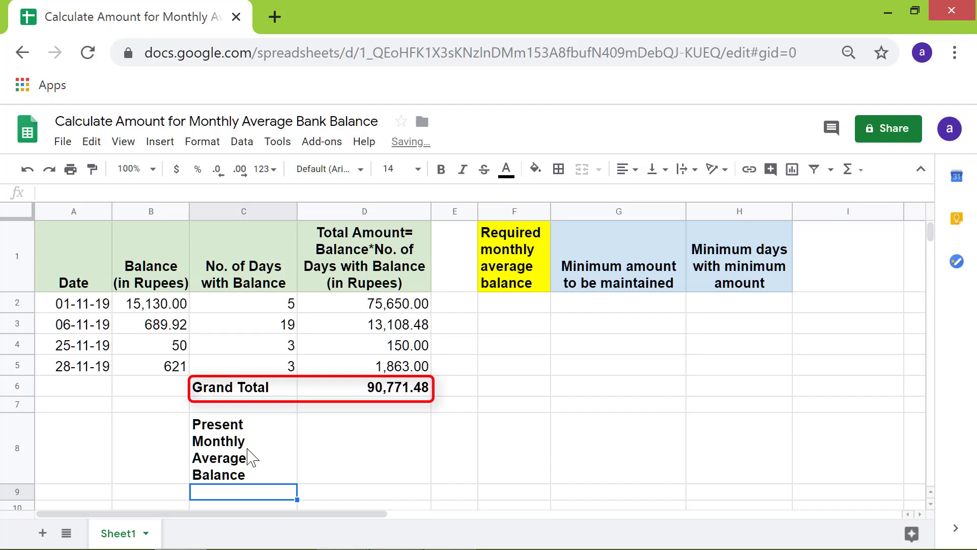
- Calculate the present monthly average balance in D8 with the formula =D6/30
{"action": "left_click", "coordinate": [411, 464]}
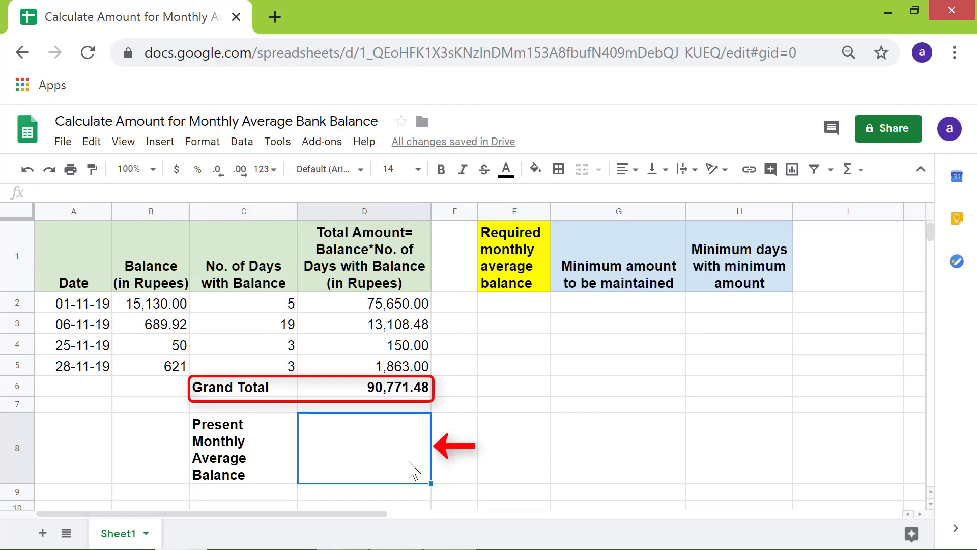
{"action": "type", "text": "="}
{"action": "left_click", "coordinate": [413, 388]}
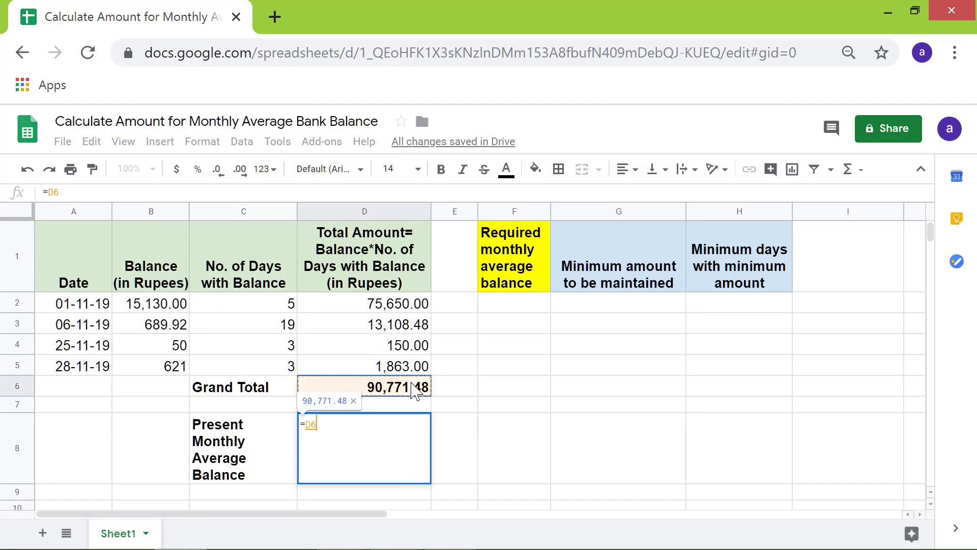
{"action": "type", "text": "/30"}
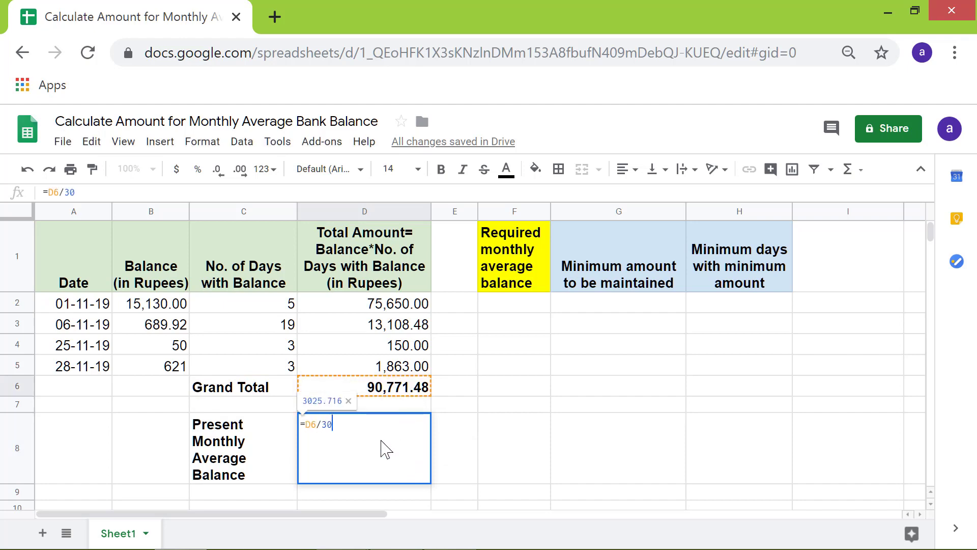
{"action": "left_click", "coordinate": [451, 467]}
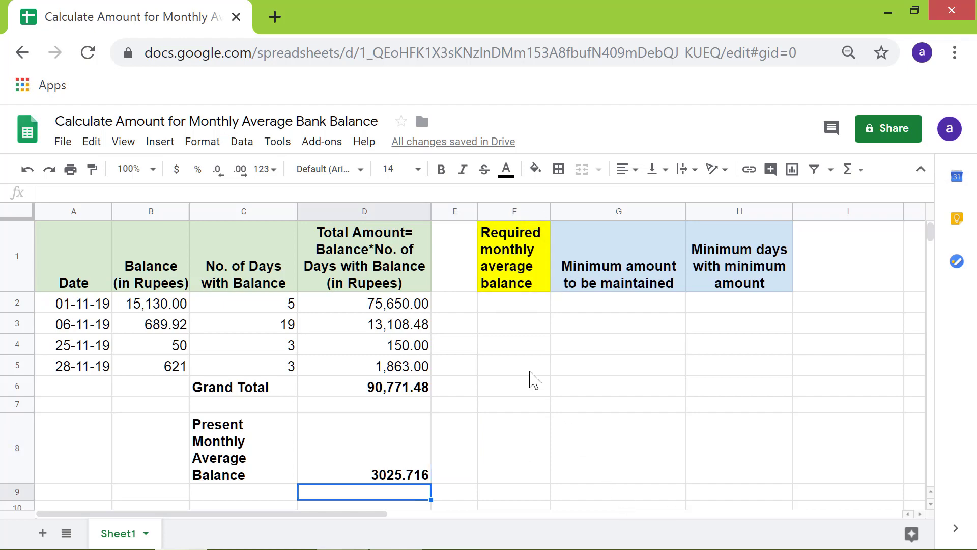
- Enter 5000 as the required monthly average balance in F2 and 3 as the minimum days in H2
{"action": "left_click", "coordinate": [510, 309]}
{"action": "type", "text": "5"}
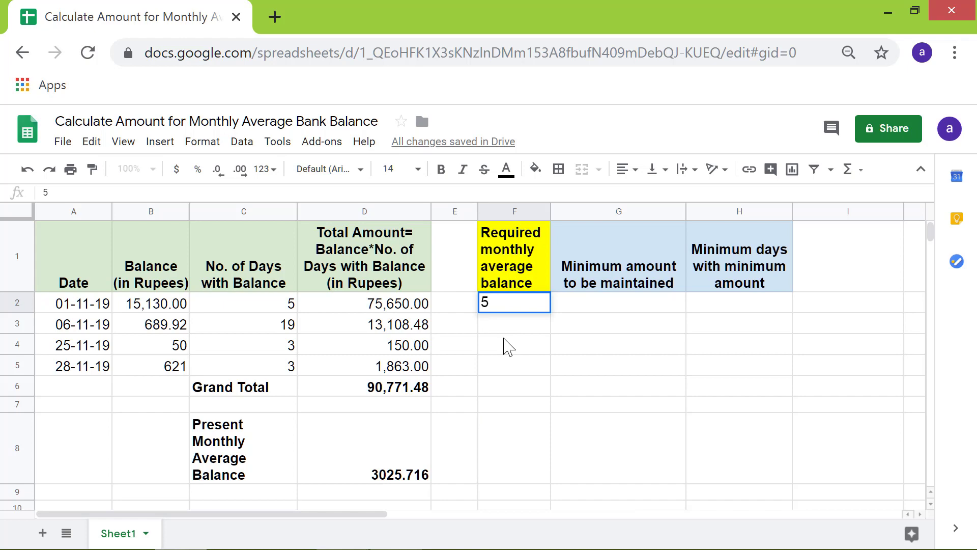
{"action": "type", "text": "000"}
{"action": "key", "text": "Return"}
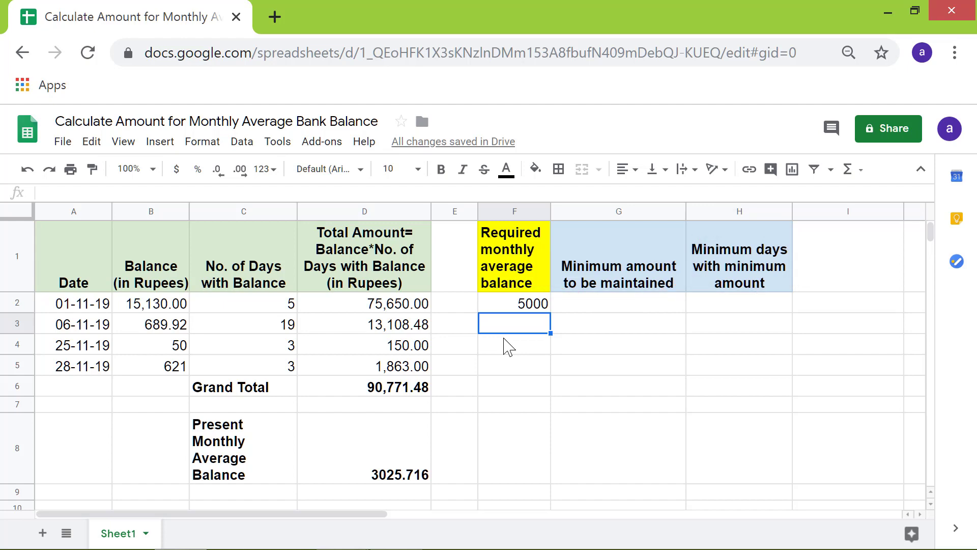
{"action": "left_click", "coordinate": [731, 306]}
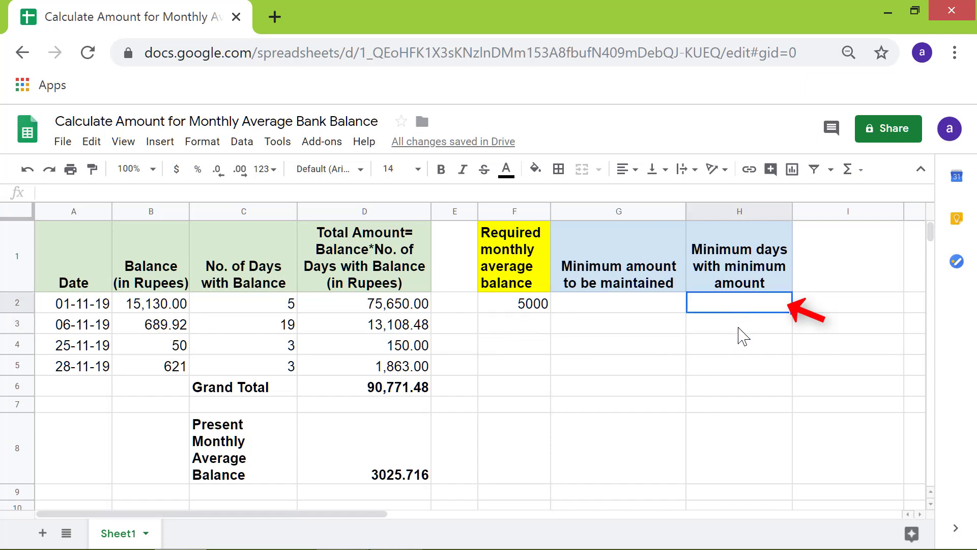
{"action": "type", "text": "3"}
{"action": "key", "text": "Return"}
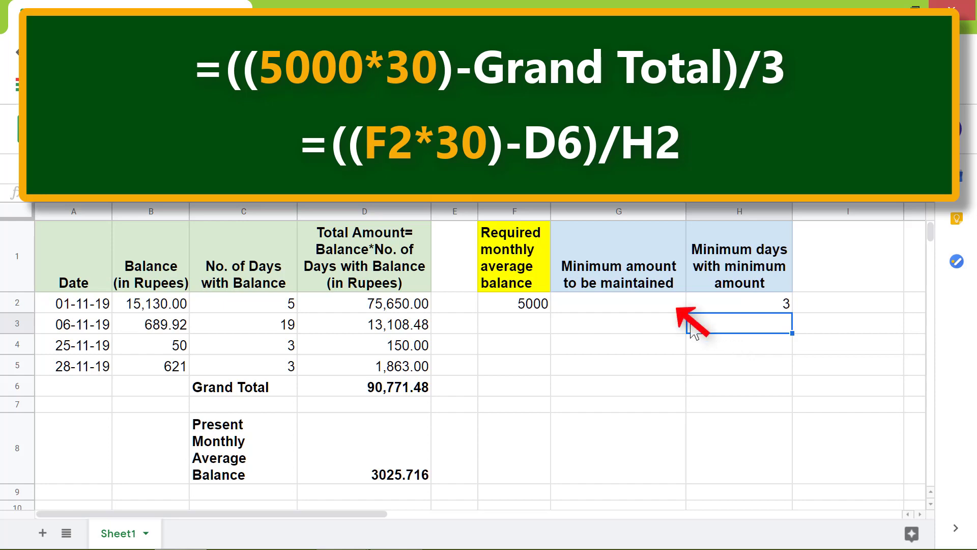
- Calculate the minimum amount to be maintained in G2 with the formula =((F2*30)-D6)/H2
{"action": "left_click", "coordinate": [640, 307]}
{"action": "type", "text": "=(("}
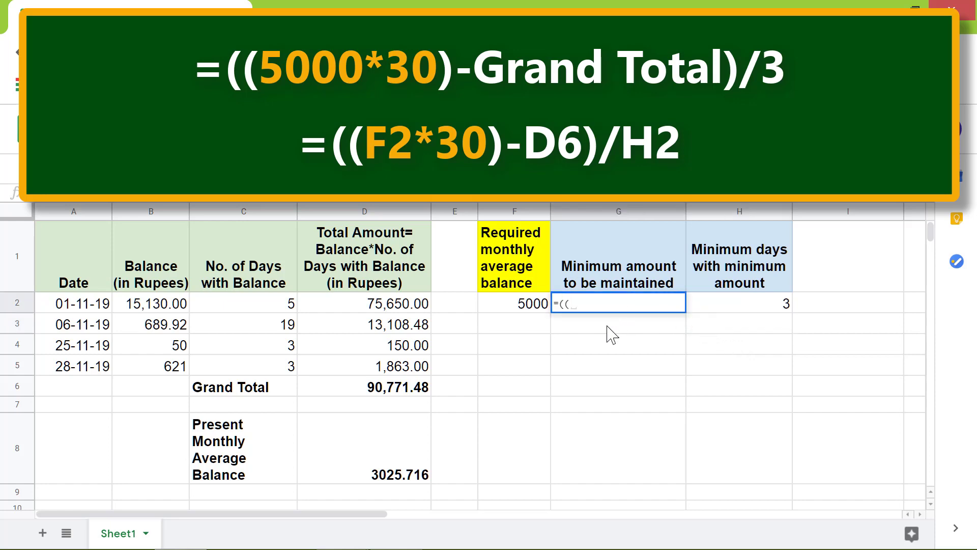
{"action": "left_click", "coordinate": [519, 307]}
{"action": "type", "text": "*30)-"}
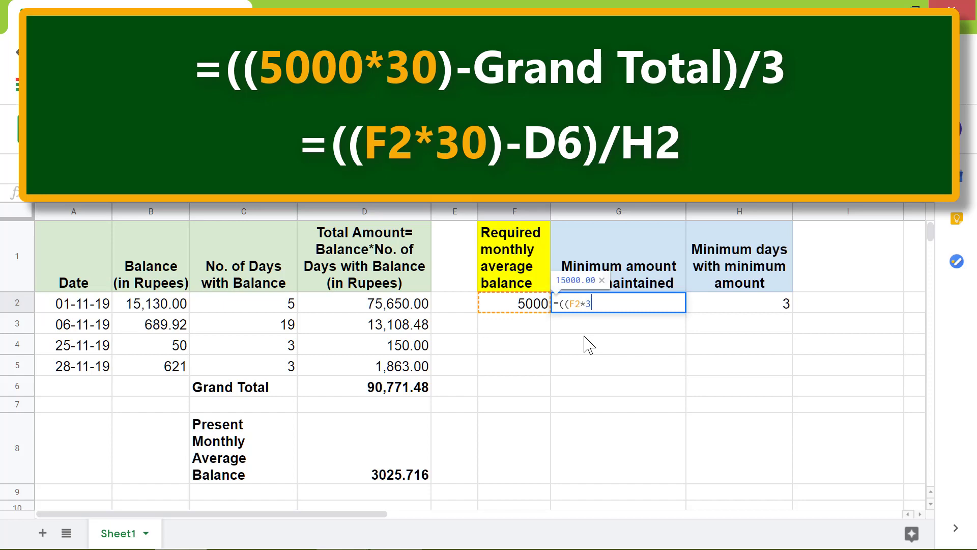
{"action": "left_click", "coordinate": [408, 388]}
{"action": "type", "text": ")/"}
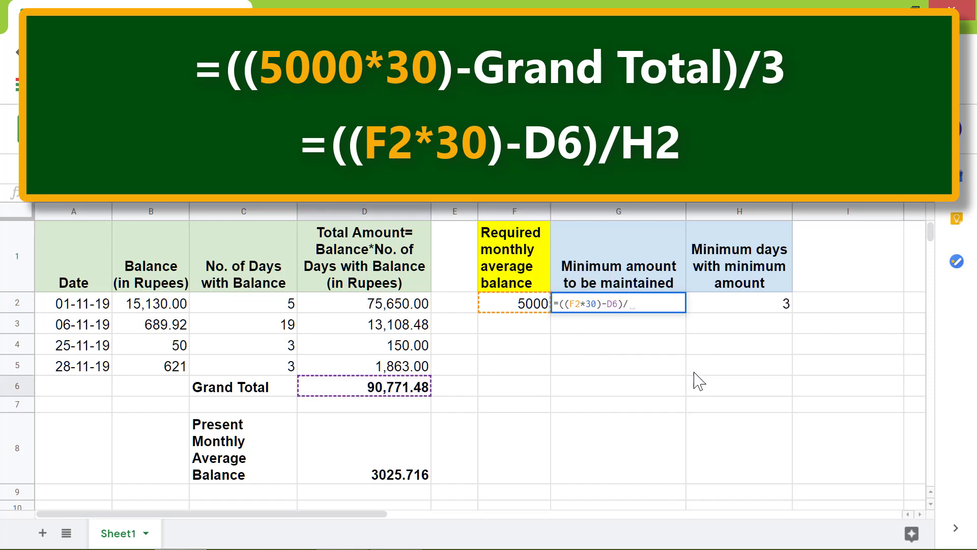
{"action": "left_click", "coordinate": [775, 309]}
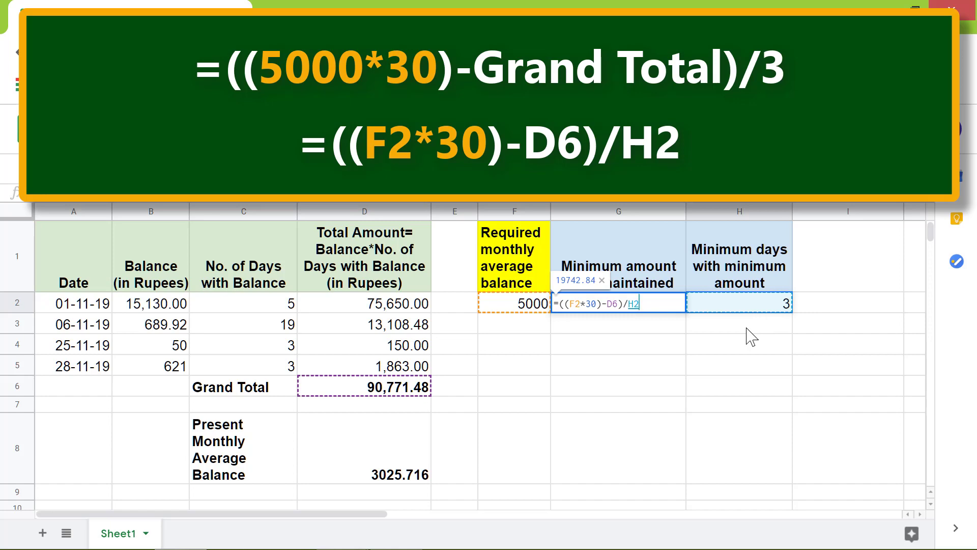
{"action": "key", "text": "Return"}
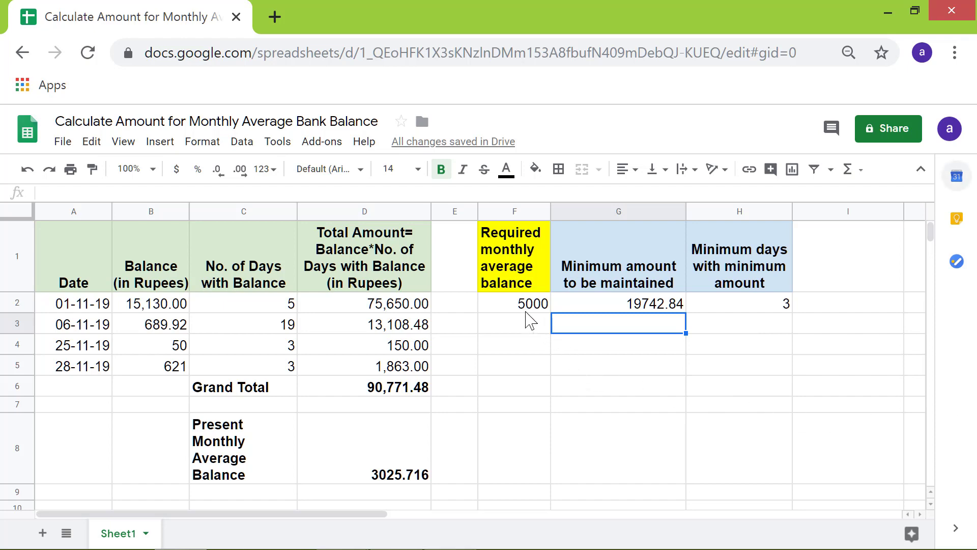
- Change the required monthly average balance in F2 to 10000
{"action": "left_click", "coordinate": [515, 305]}
{"action": "type", "text": "100"}
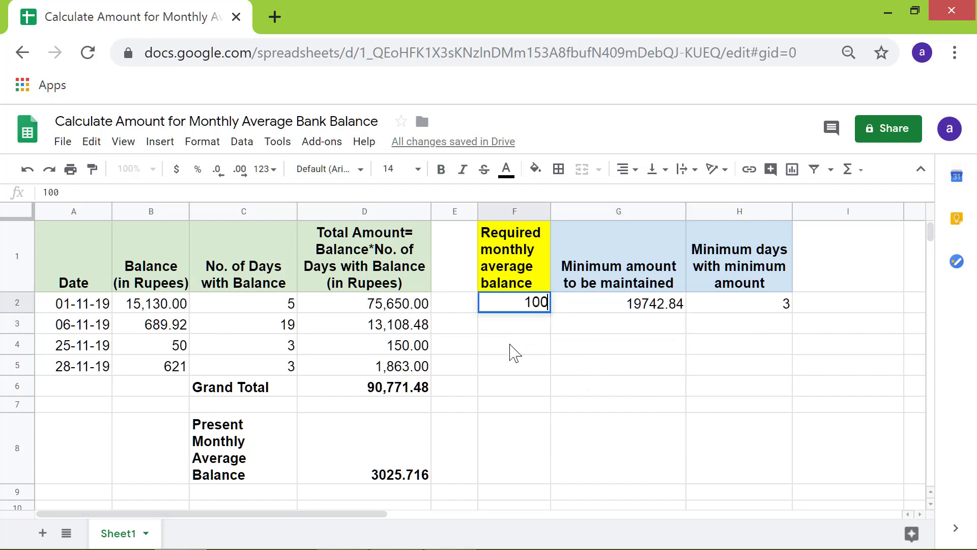
{"action": "type", "text": "00"}
{"action": "key", "text": "Return"}
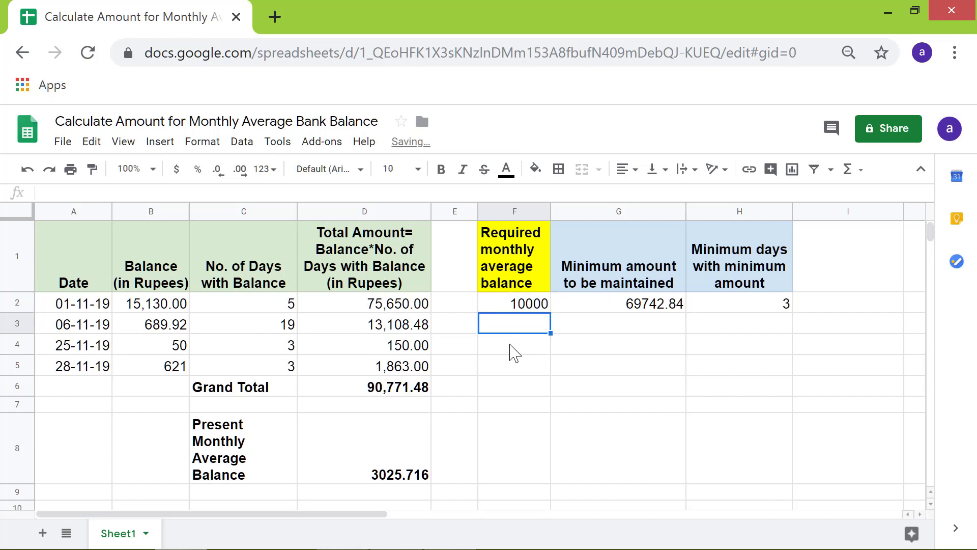